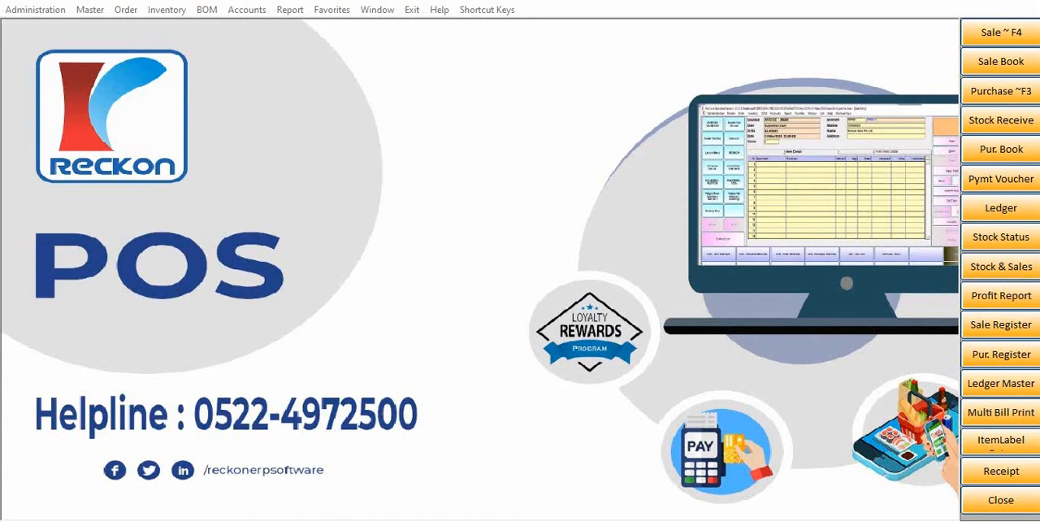
Open the Item Other Entry form from the section and category masters, leaving its item name blank.
left_click(92, 11)
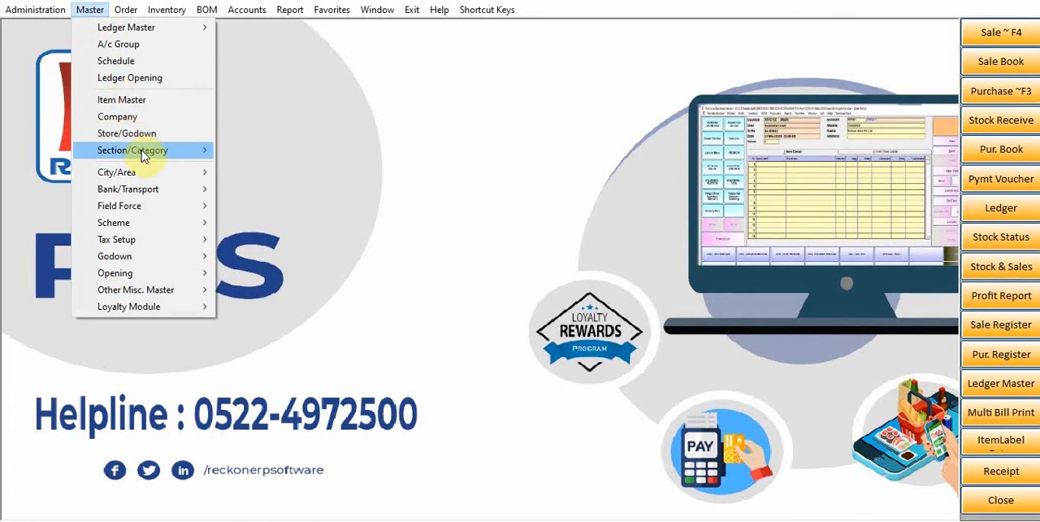
mouse_move(145, 154)
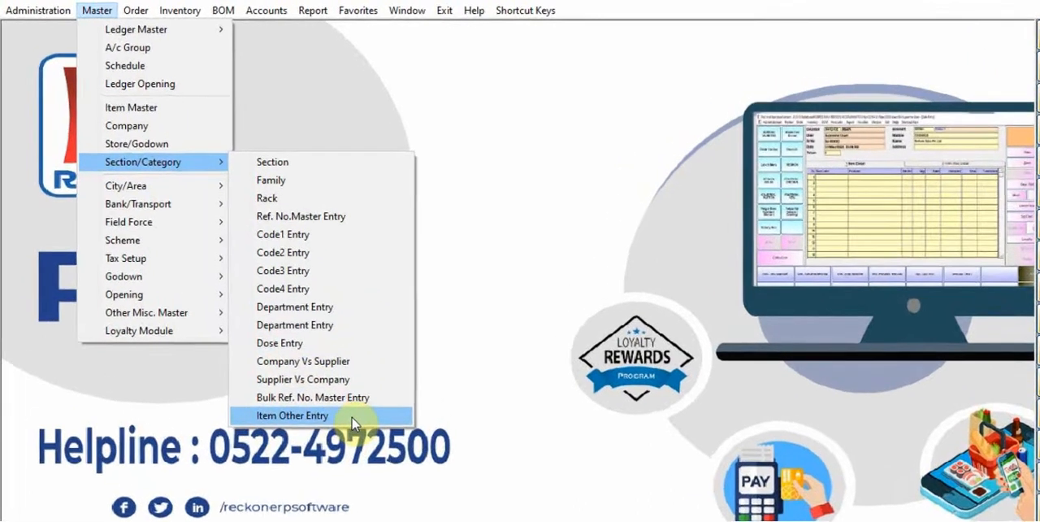
left_click(306, 389)
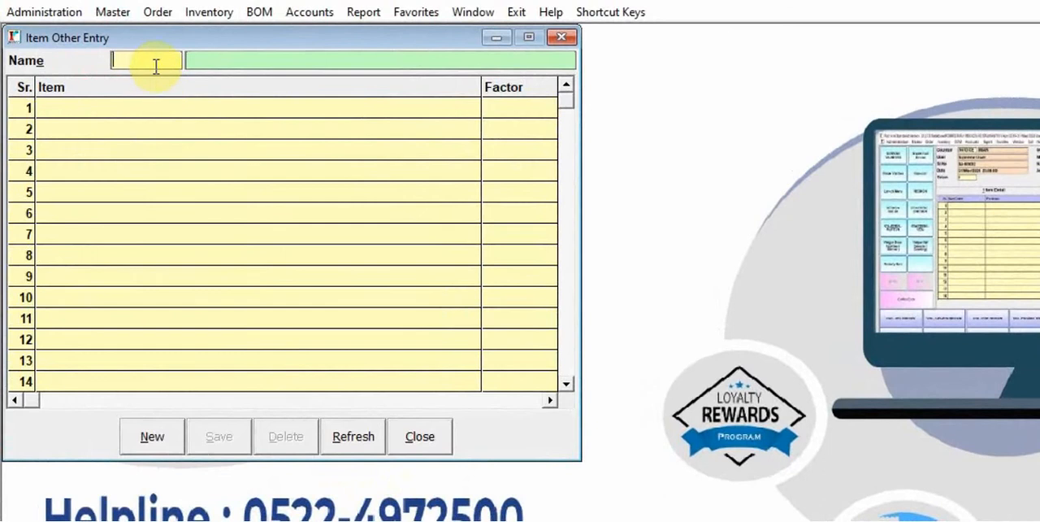
left_click(155, 60)
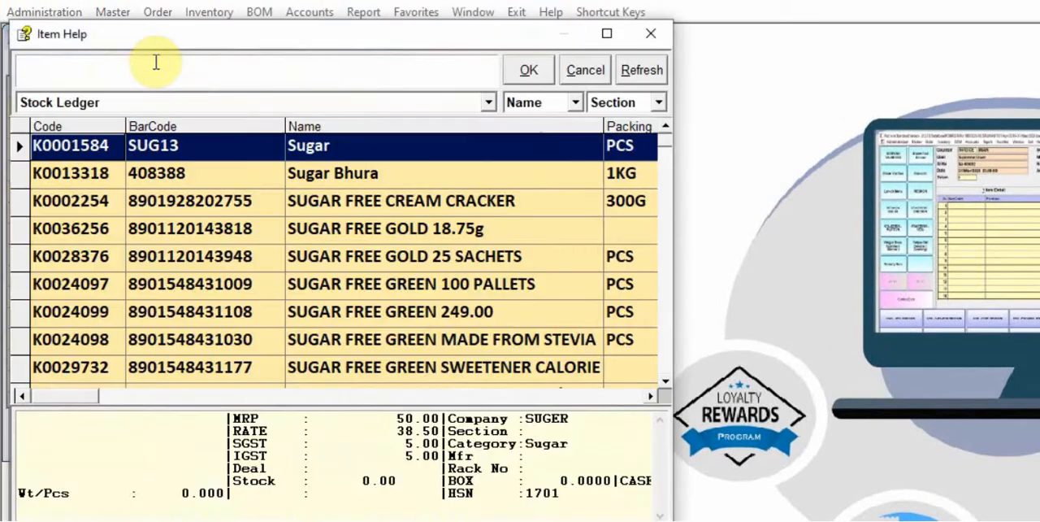
left_click(585, 71)
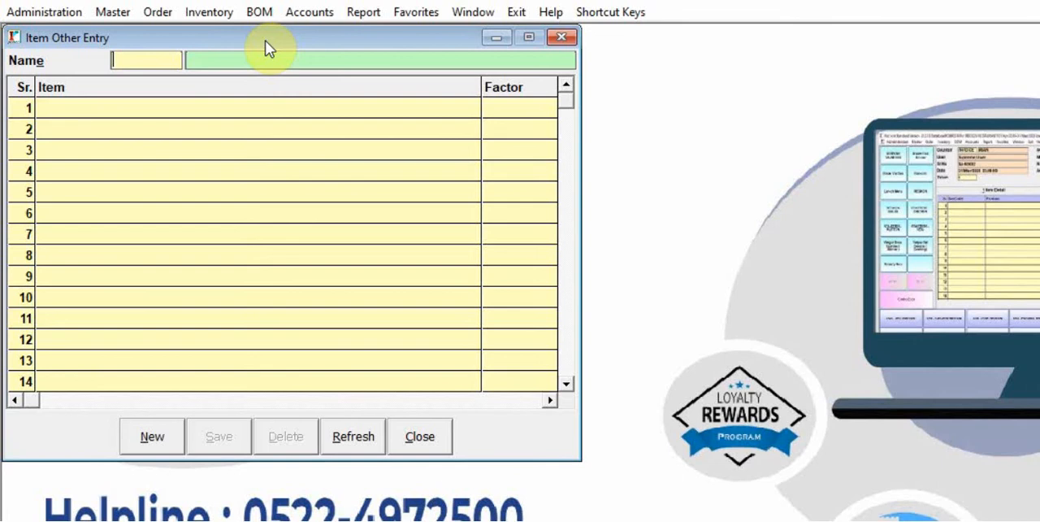
Create and save the item SUGAR BULK with company 03+, section AIR FRESHNER, category HoliColors, auto barcode, SGST 0% and IGST 0%.
key("F1")
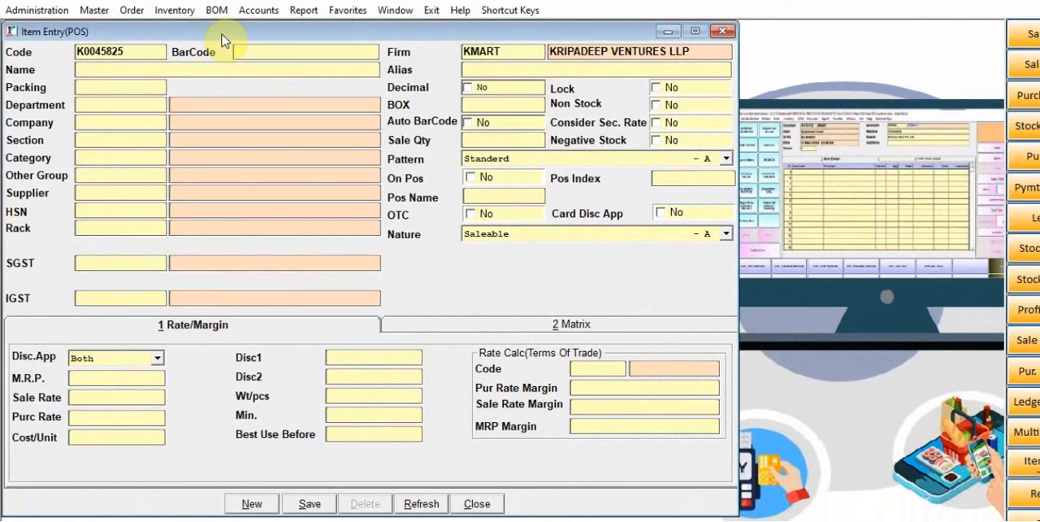
key("Return")
key("Return")
key("Return")
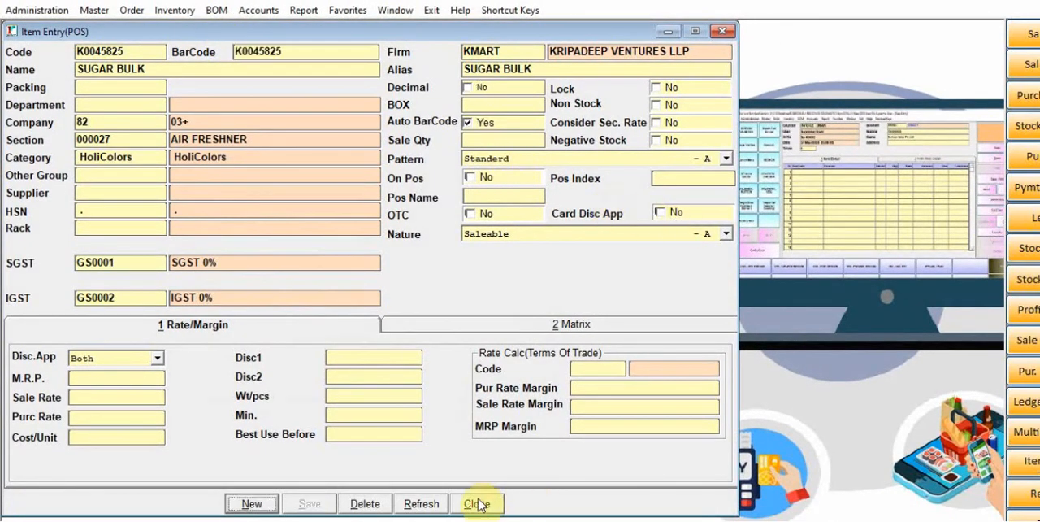
left_click(479, 504)
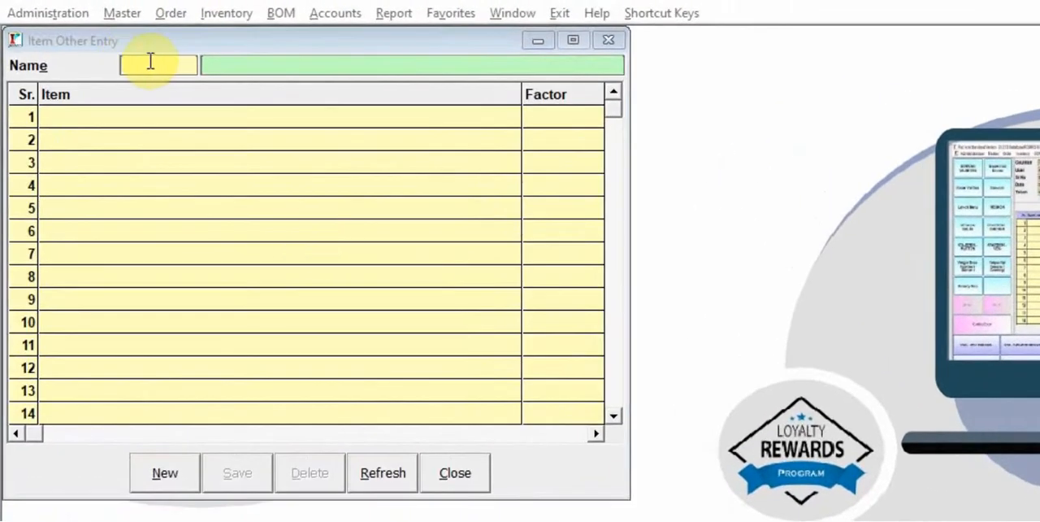
Check the stock and rate of SUGAR BULK in the item list and select it as the parent item in Item Other Entry.
left_click(152, 62)
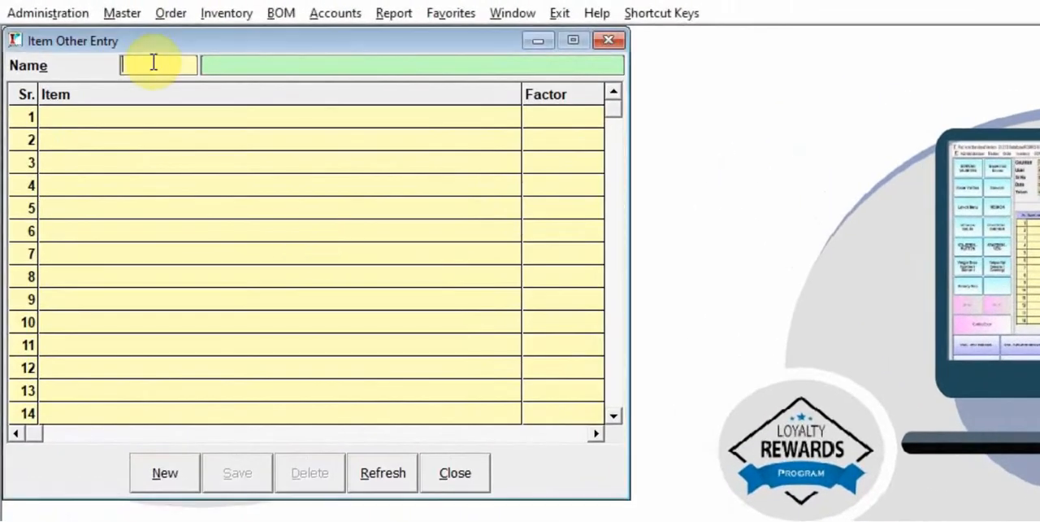
key("F1")
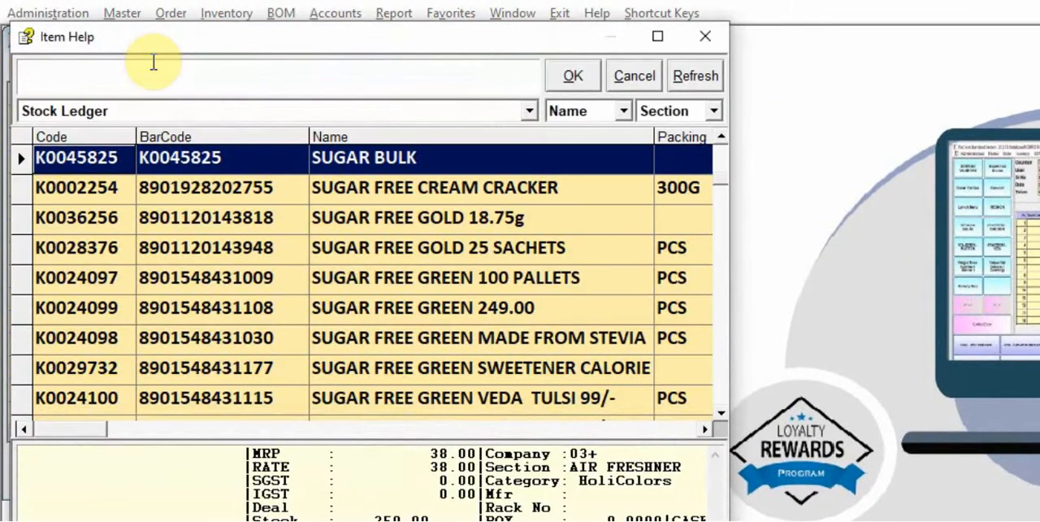
key("Right")
key("Right")
key("Right")
key("Right")
key("Right")
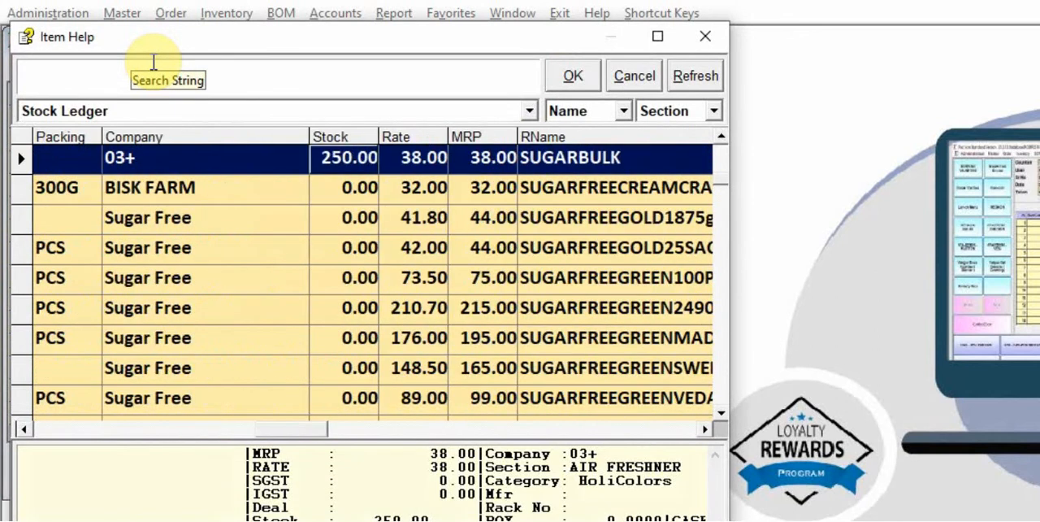
key("Left")
key("Left")
key("Left")
key("Left")
key("Left")
key("Return")
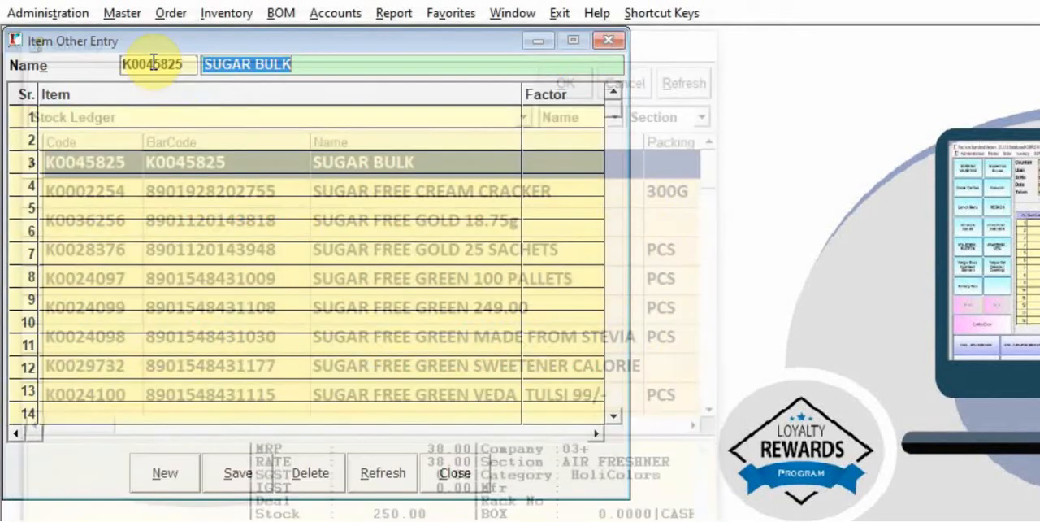
key("Return")
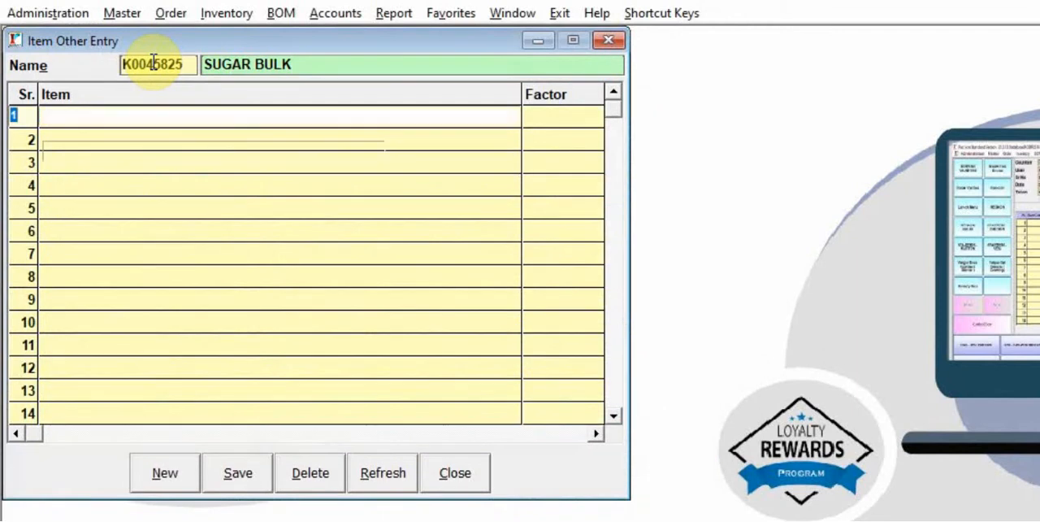
Add SUGAR 1 KG as the first linked item of SUGAR BULK with a factor of 1.
key("Return")
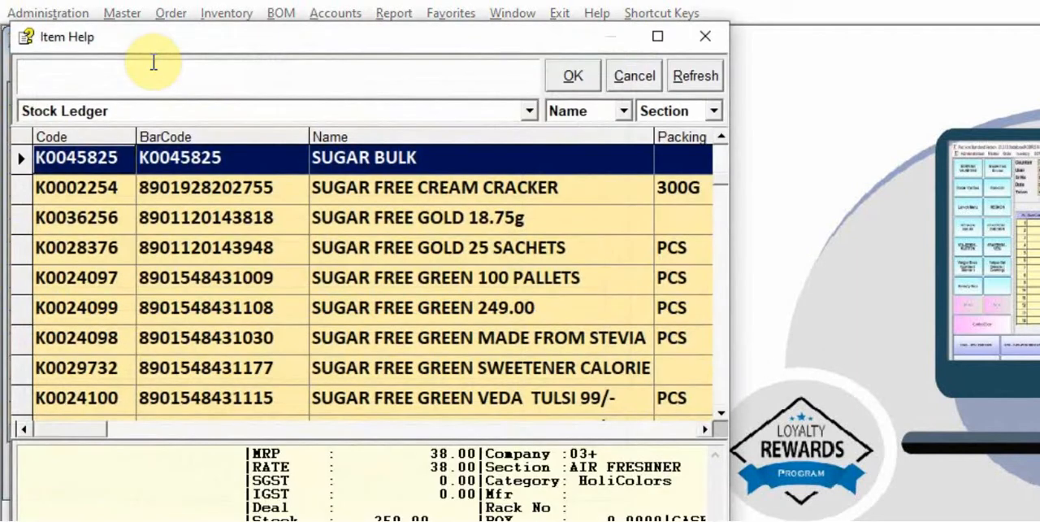
type("SUGAR")
key("Return")
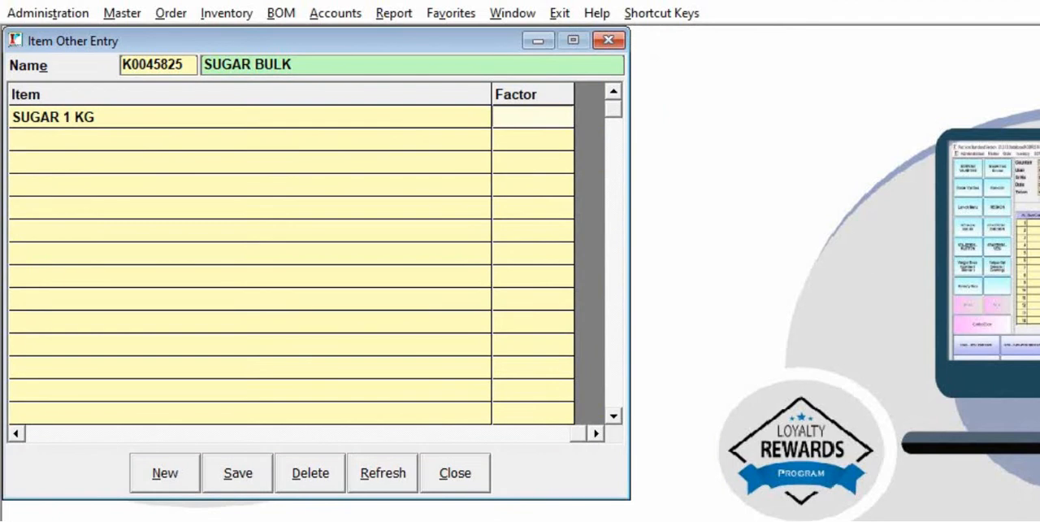
type("1")
key("Return")
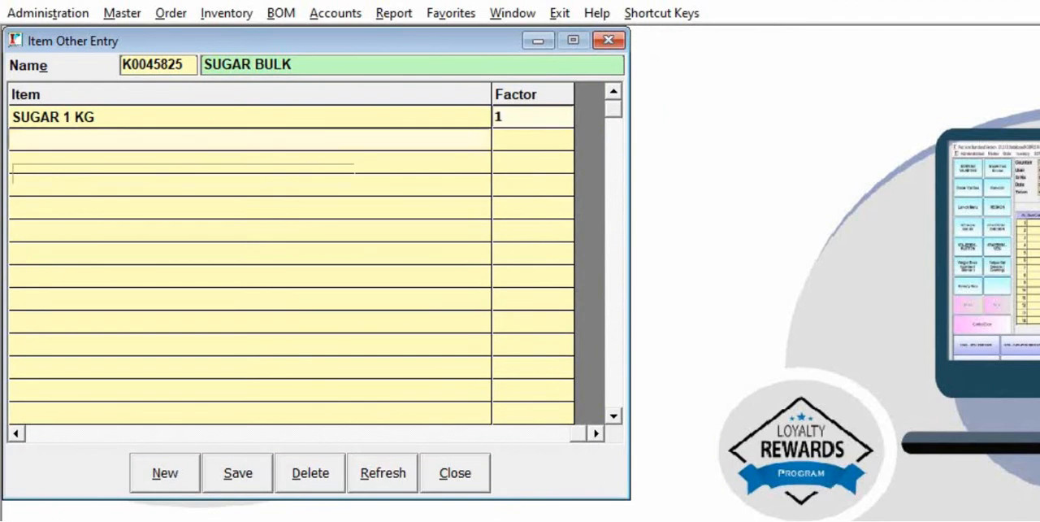
Add SUGAR 2 KG as the second linked item of SUGAR BULK with a factor of 2.
type("SUGAR")
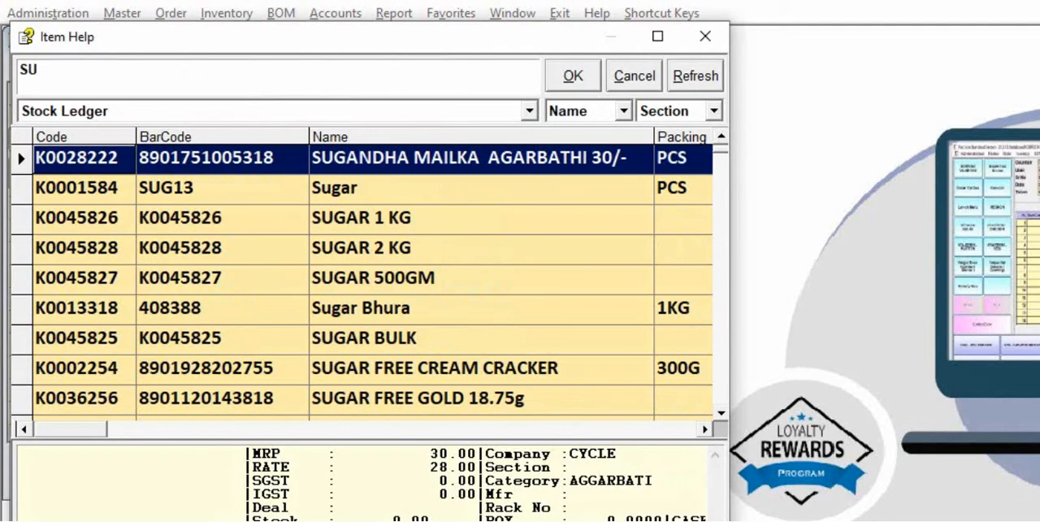
key("Down")
key("Down")
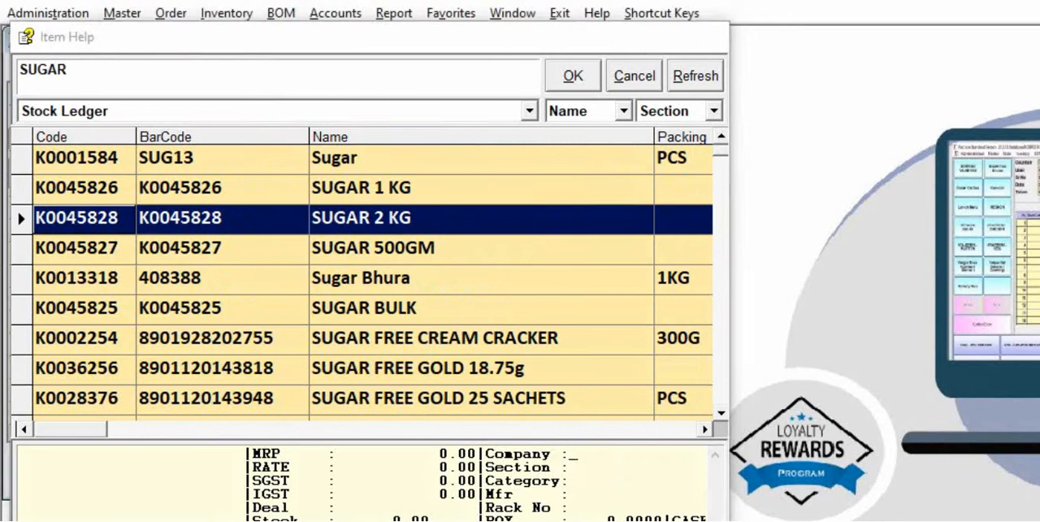
key("Return")
type("2")
key("Return")
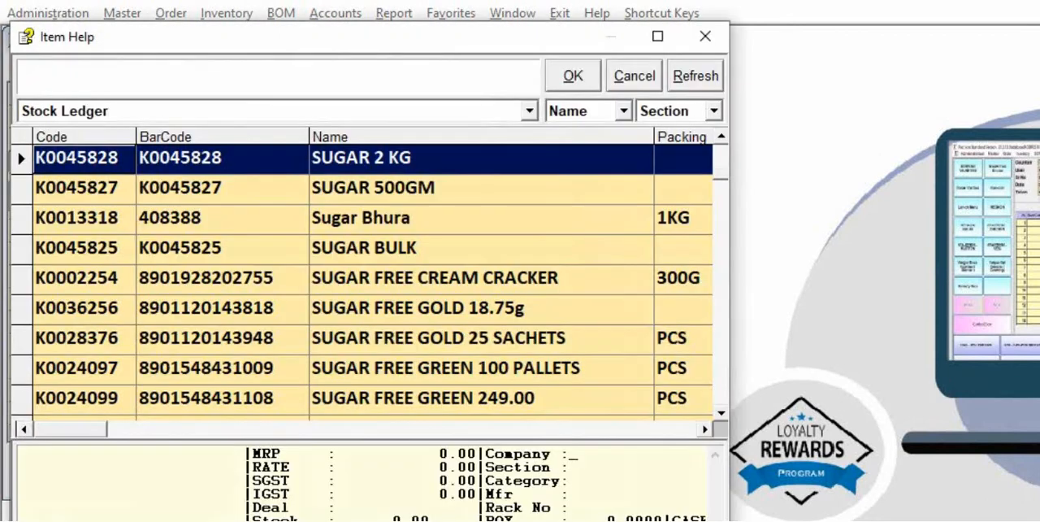
Add SUGAR 500GM as the third linked item of SUGAR BULK with a factor of .5.
key("Down")
key("Return")
type(".5")
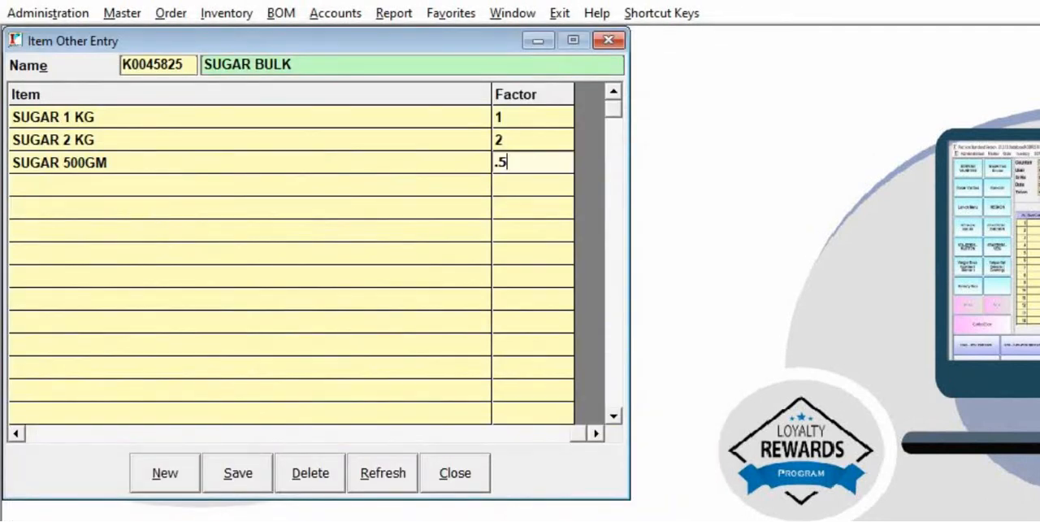
key("Return")
Save the linked items of SUGAR BULK and close the Item Other Entry form.
key("Escape")
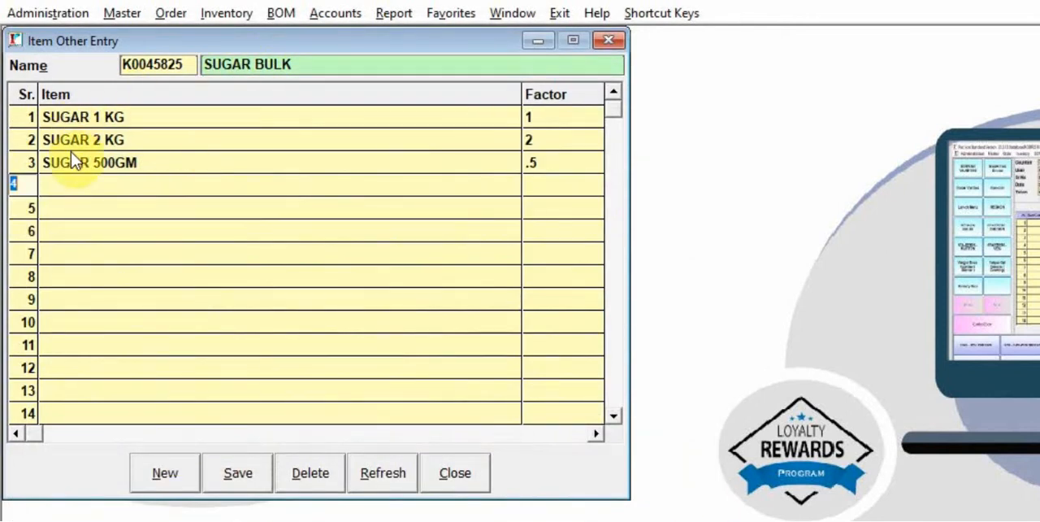
left_click(239, 477)
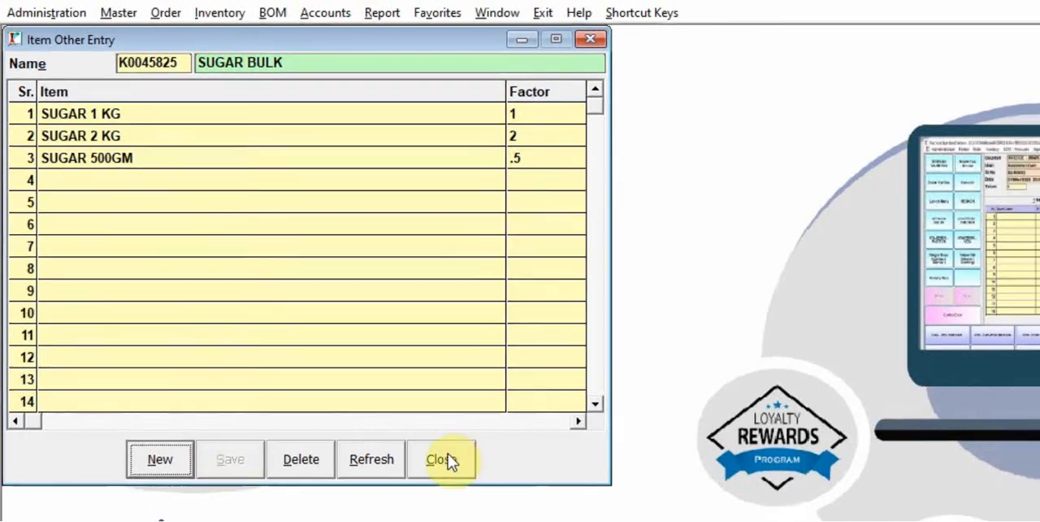
left_click(451, 471)
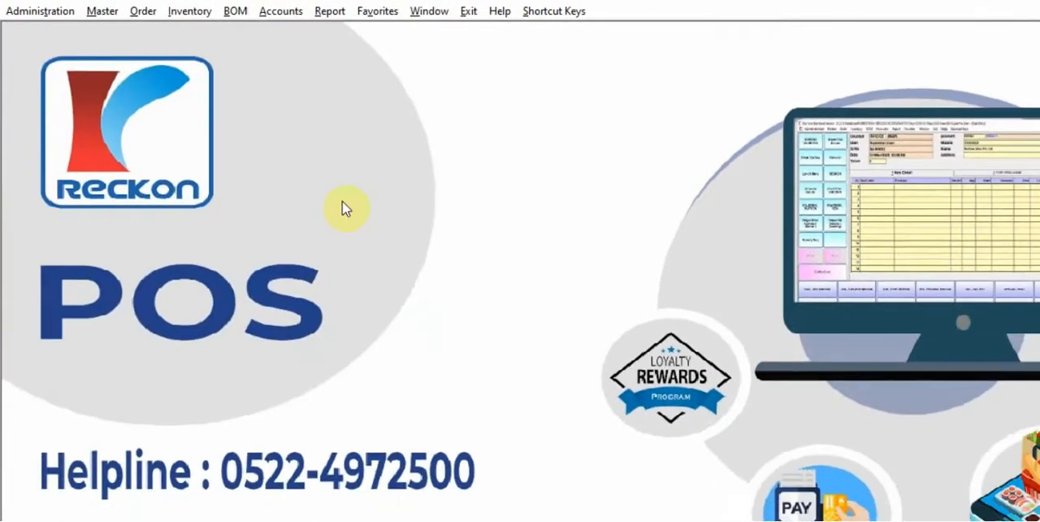
Start a Repacking Entry in the MAIN series for the firm KMART, accepting the proposed serial number and date.
left_click(166, 10)
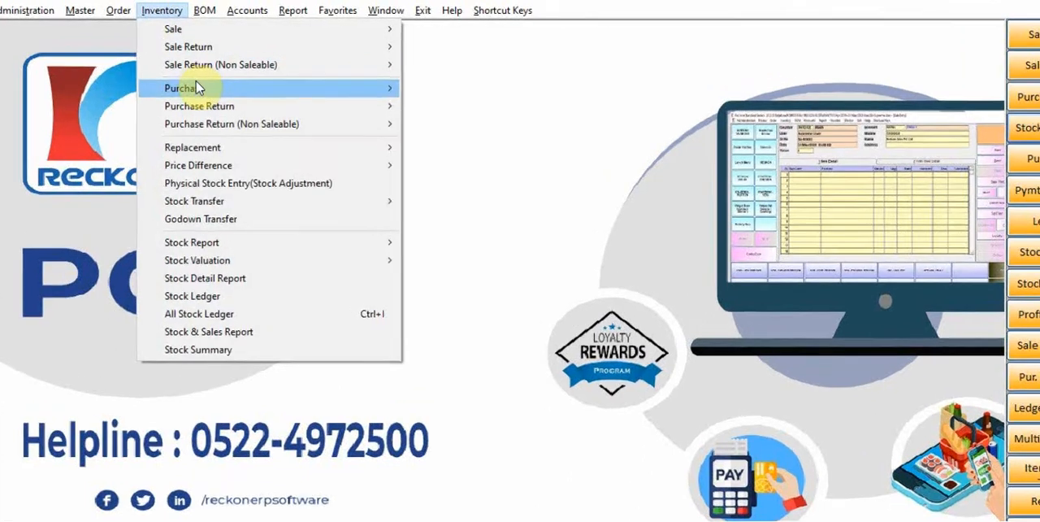
mouse_move(200, 78)
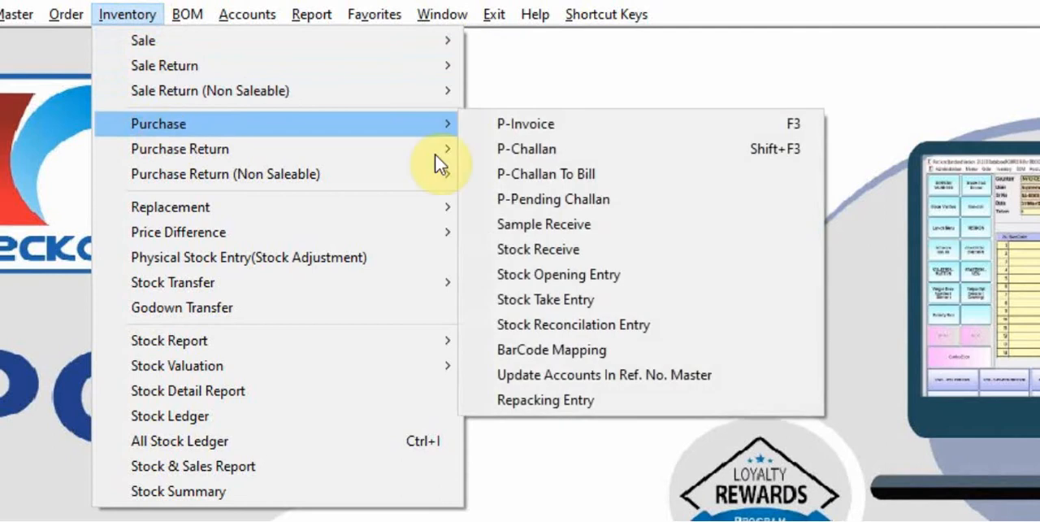
left_click(641, 398)
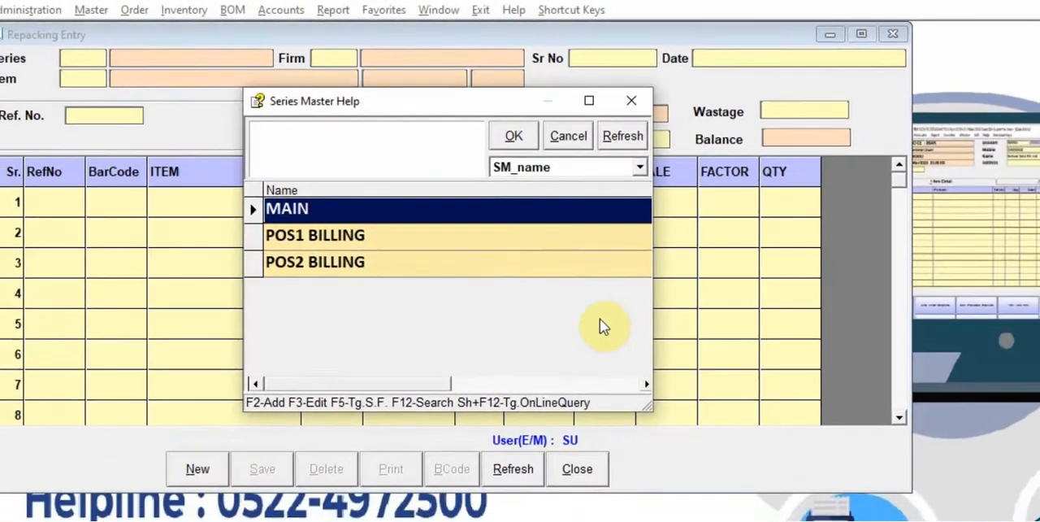
key("Return")
key("Return")
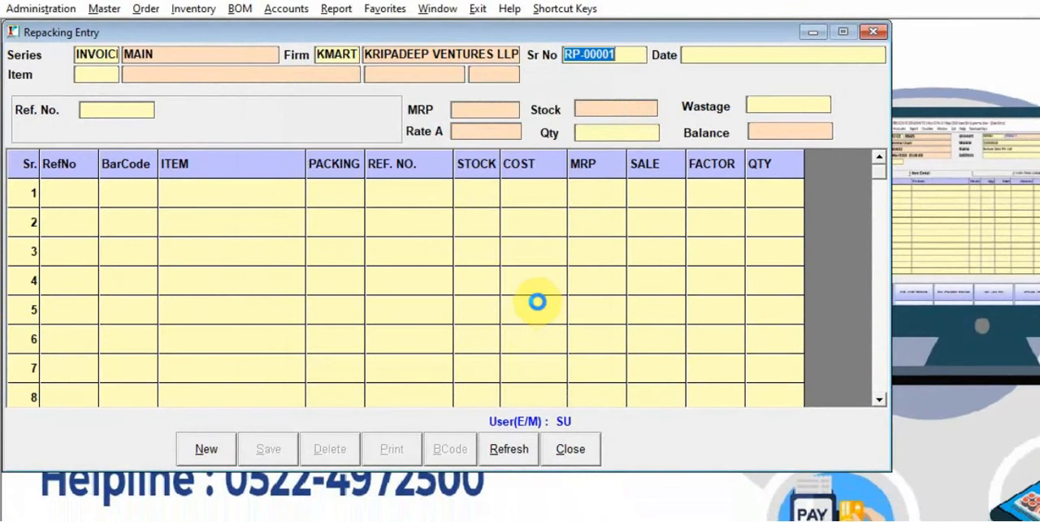
key("Return")
key("Return")
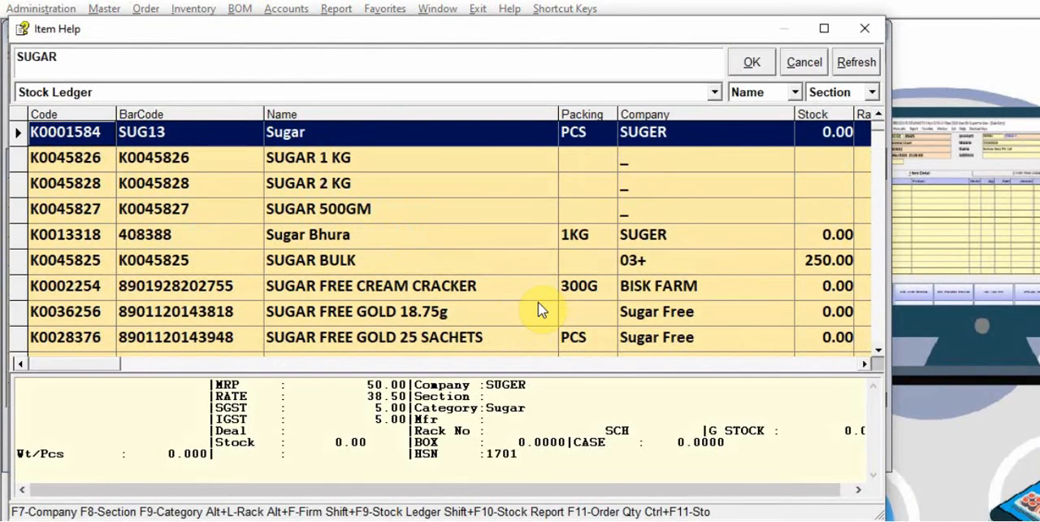
Select SUGAR BULK as the item to repack, using its stock batch with Ref. No. 38.
key("Down")
key("Down")
key("Down")
key("Down")
key("Down")
key("Return")
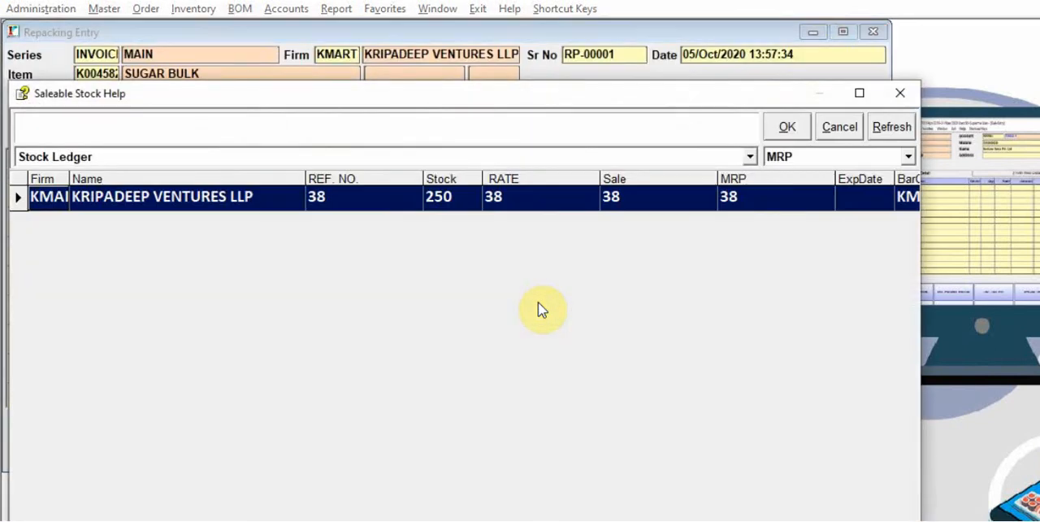
key("Return")
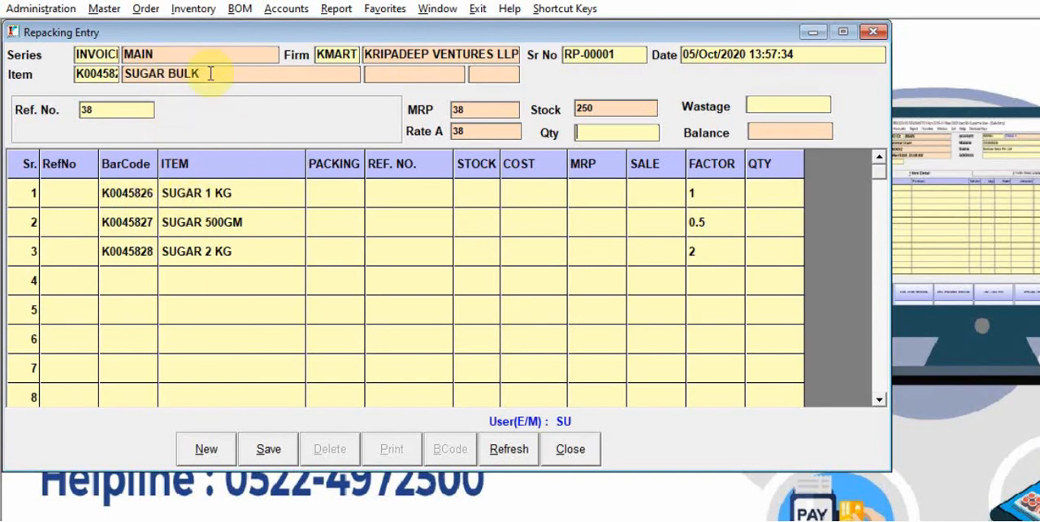
Fill in the SUGAR 1 KG row with Ref. No. 40, cost 35, MRP 40, sale rate 39 and quantity 20.
left_click(26, 195)
key("Return")
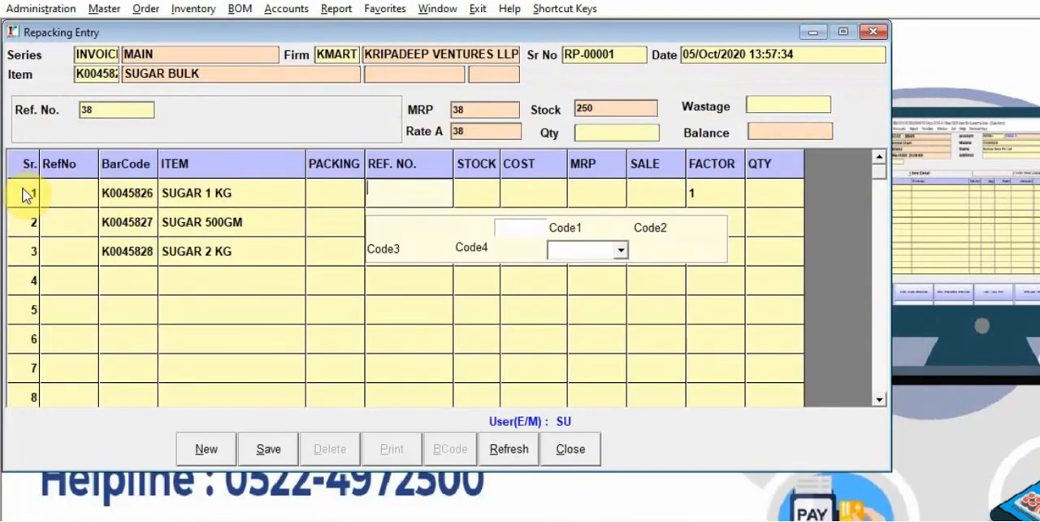
type("40")
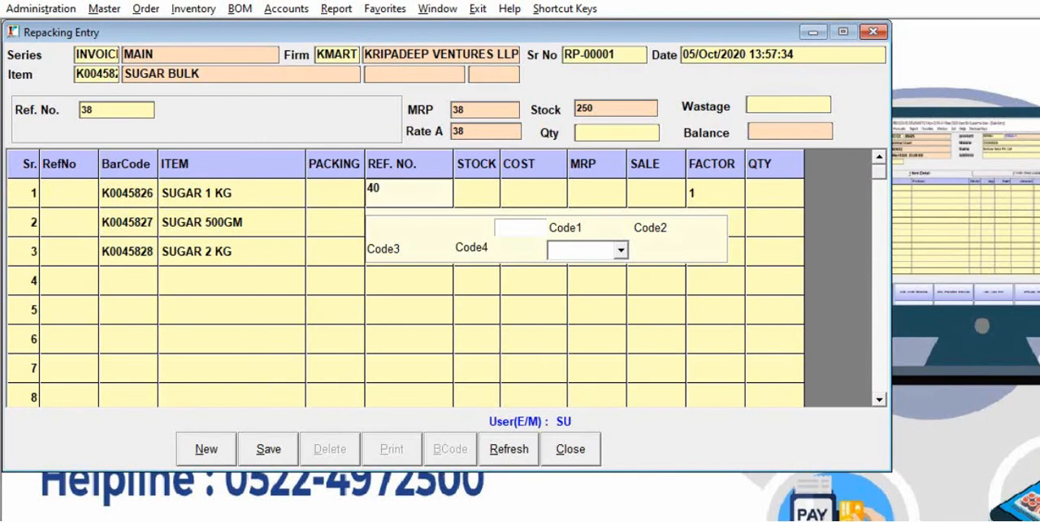
key("Return")
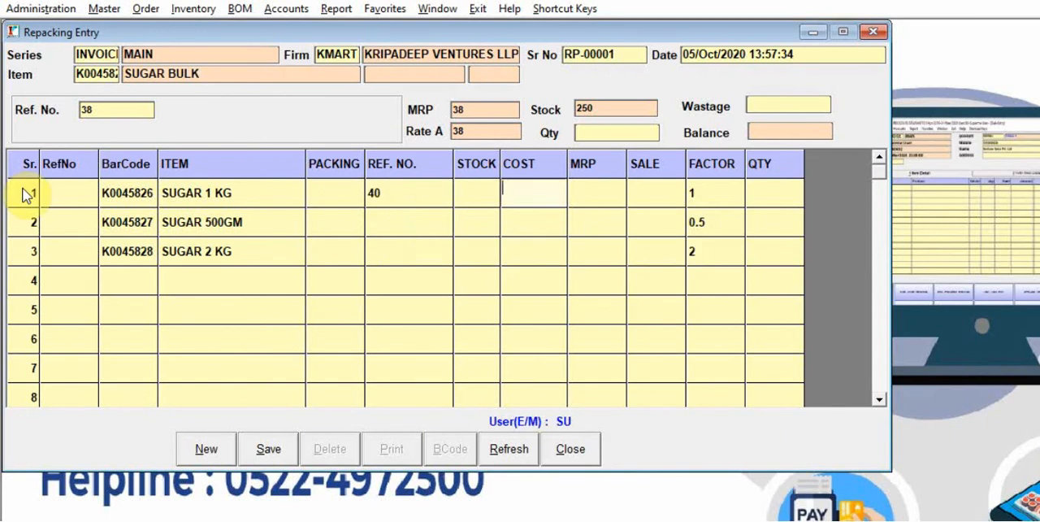
type("35")
key("Return")
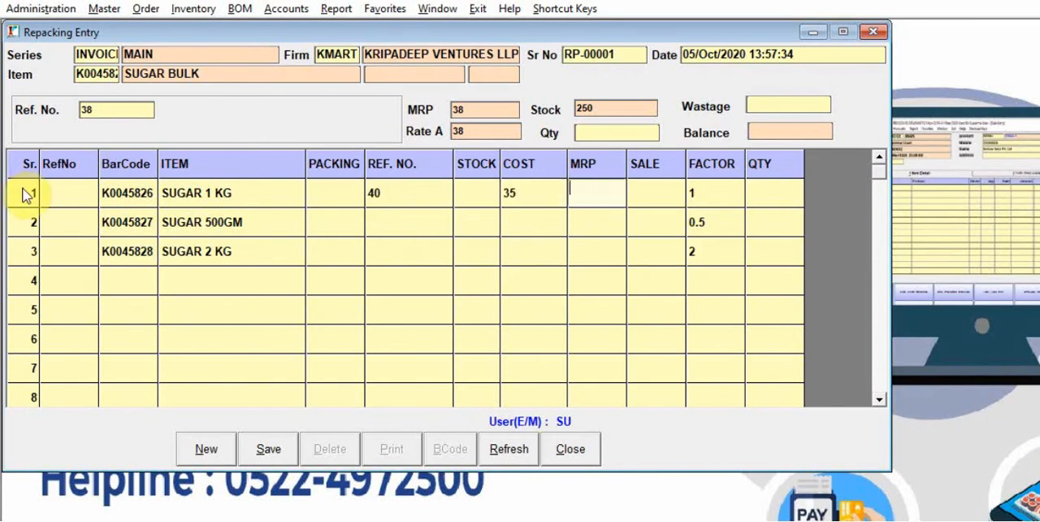
type("40")
key("Return")
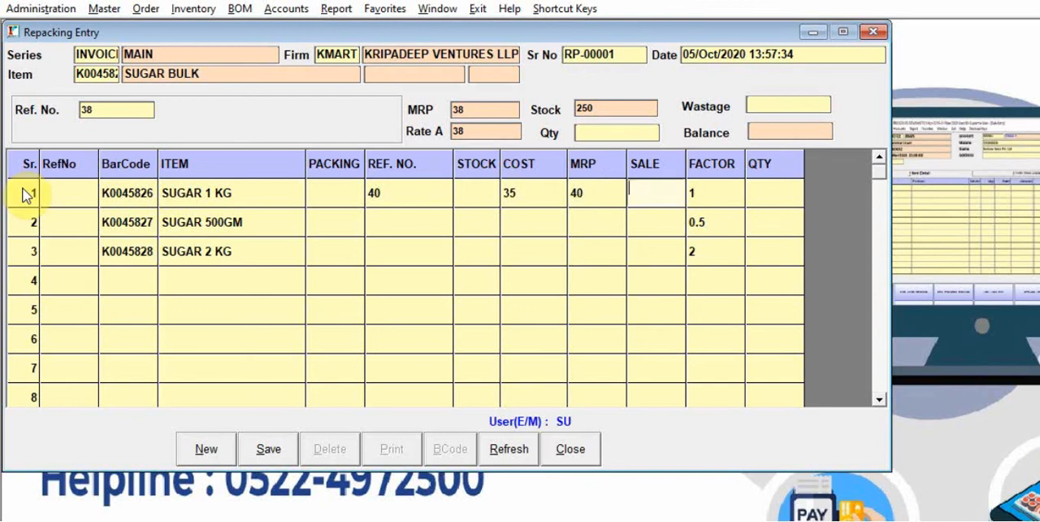
type("38.5")
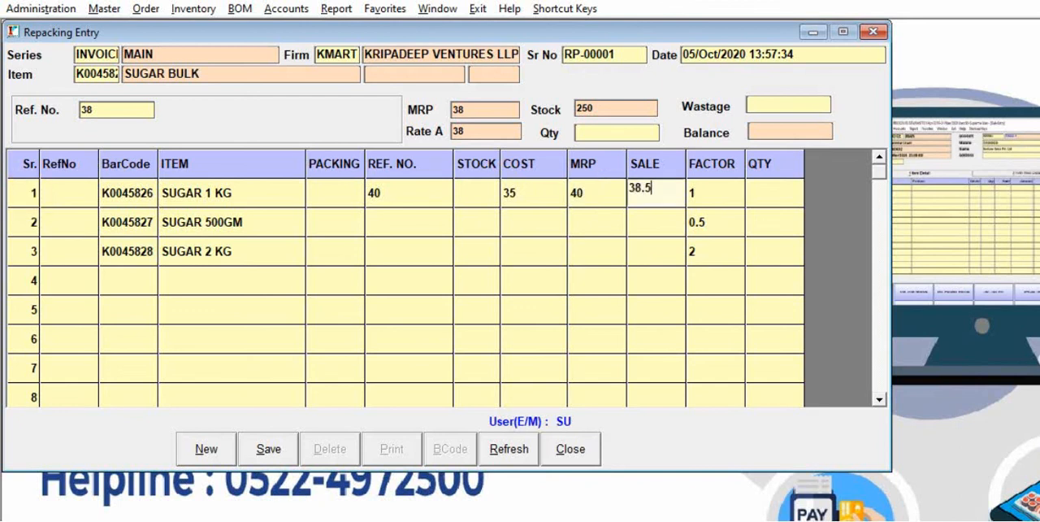
key("Return")
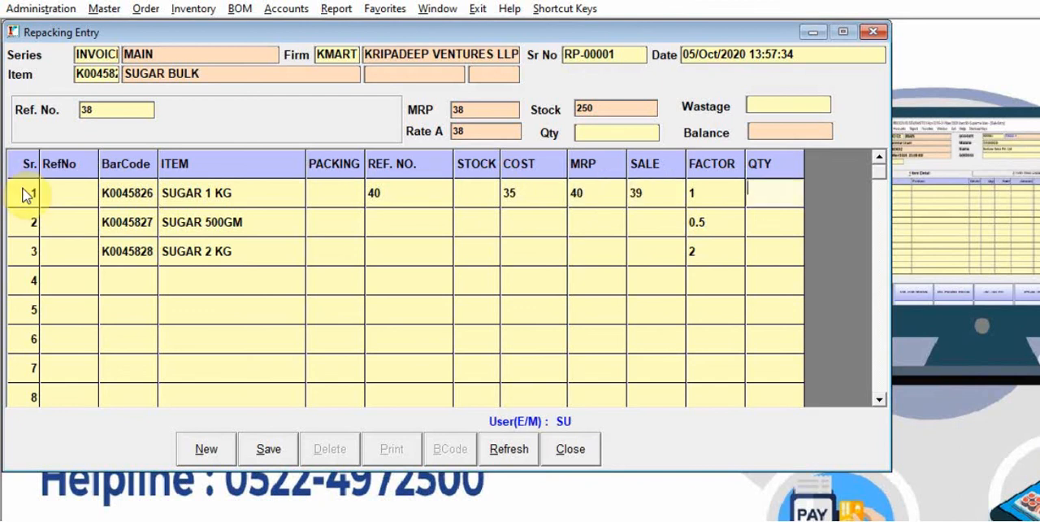
type("20")
key("Return")
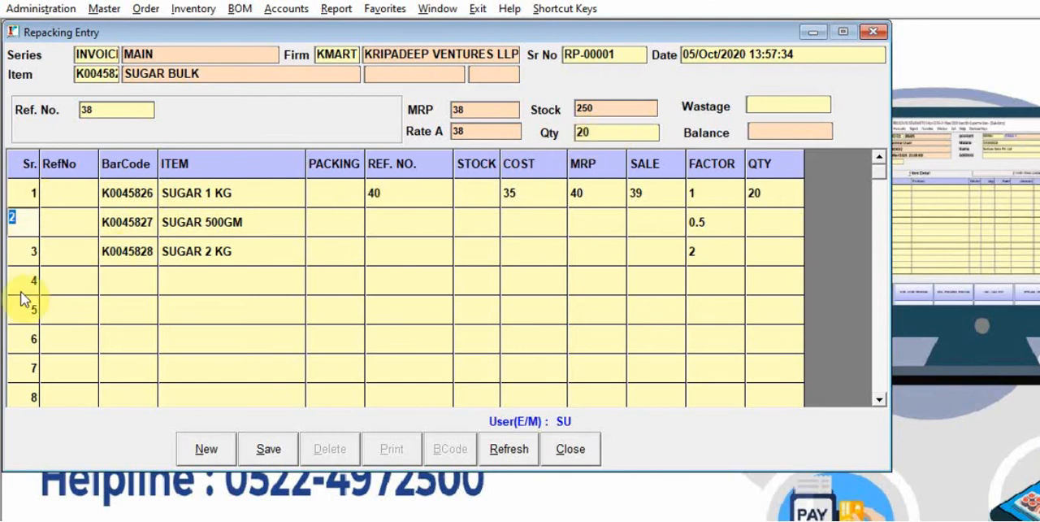
Fill in the SUGAR 500GM row with Ref. No. 21, cost 17.5, MRP 21, sale rate 20 and quantity 40.
key("Return")
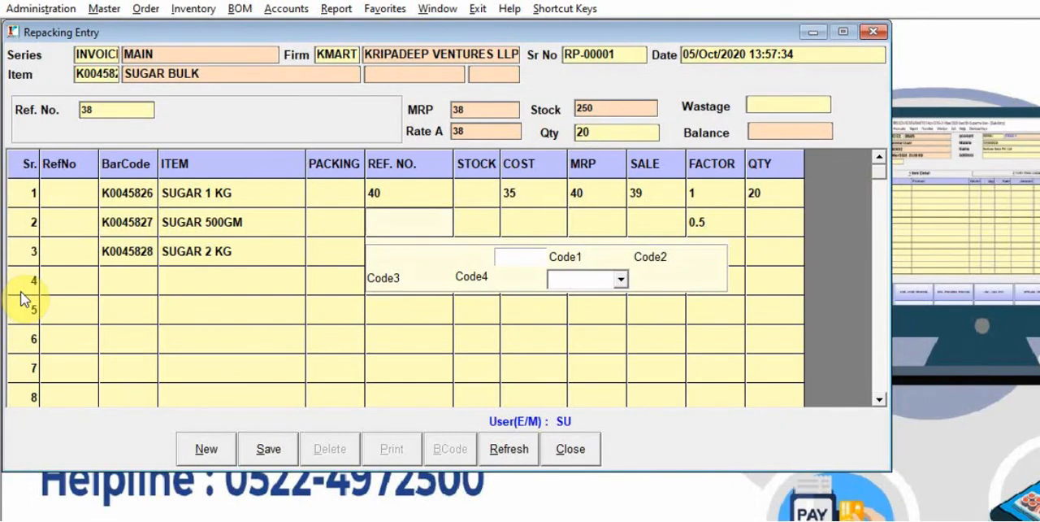
type("21")
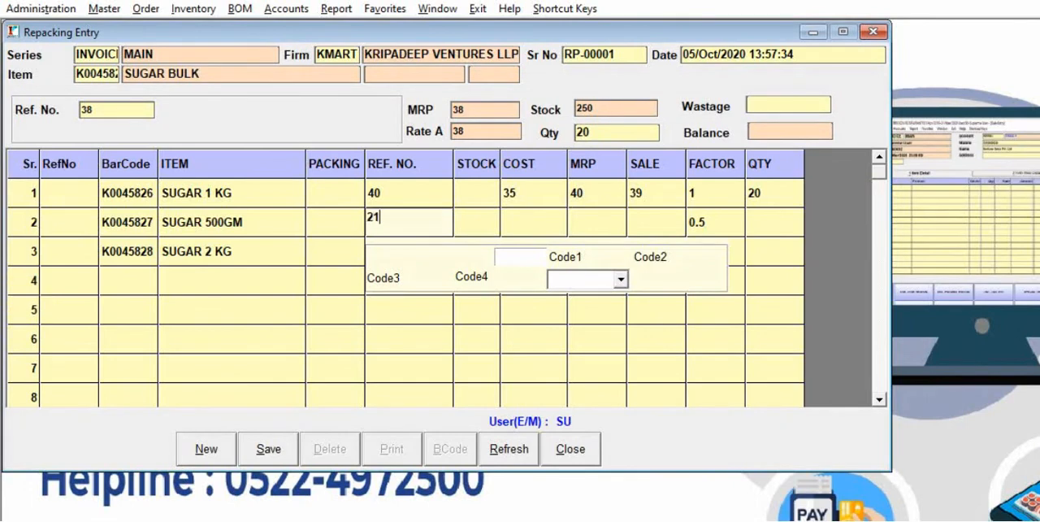
key("Return")
key("Return")
type("21")
key("Return")
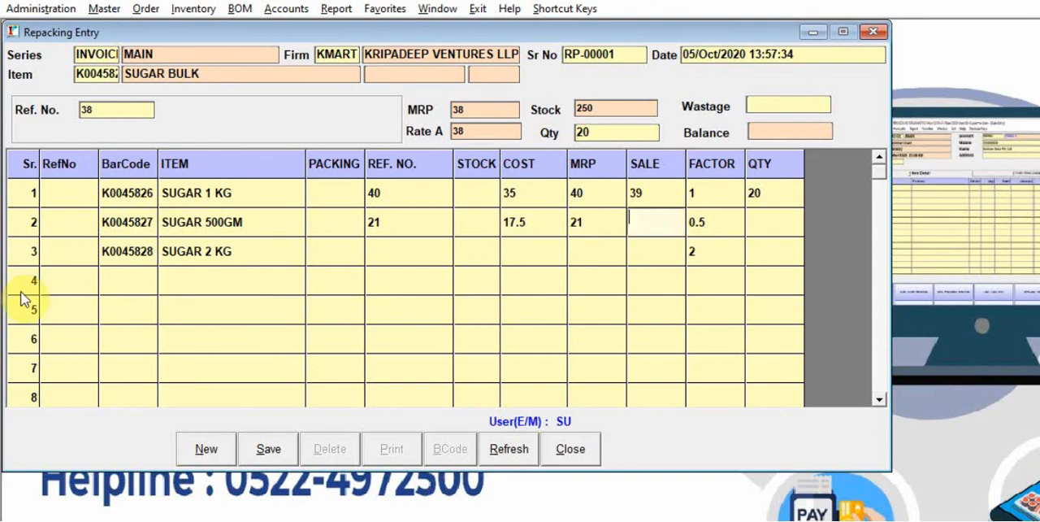
type("21")
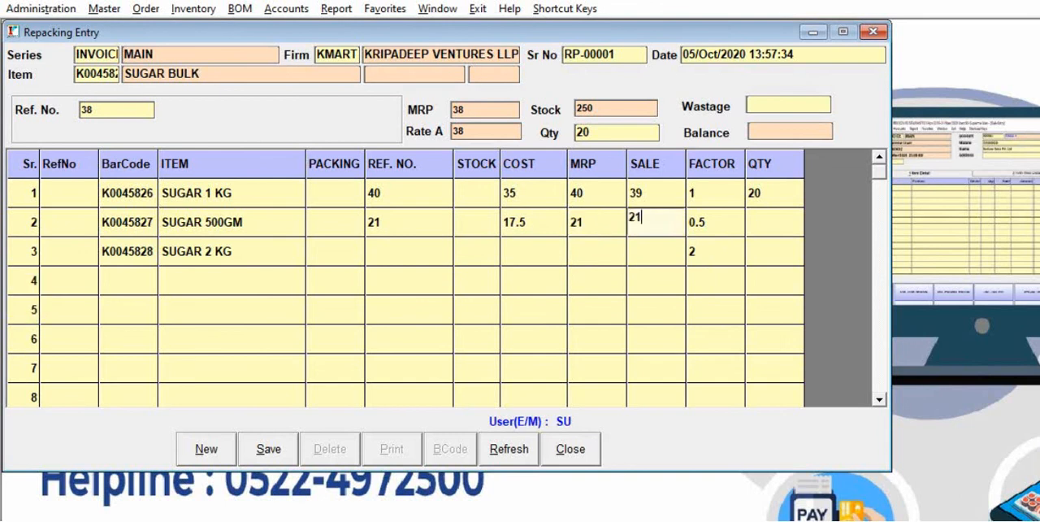
key("BackSpace")
type("0")
key("Return")
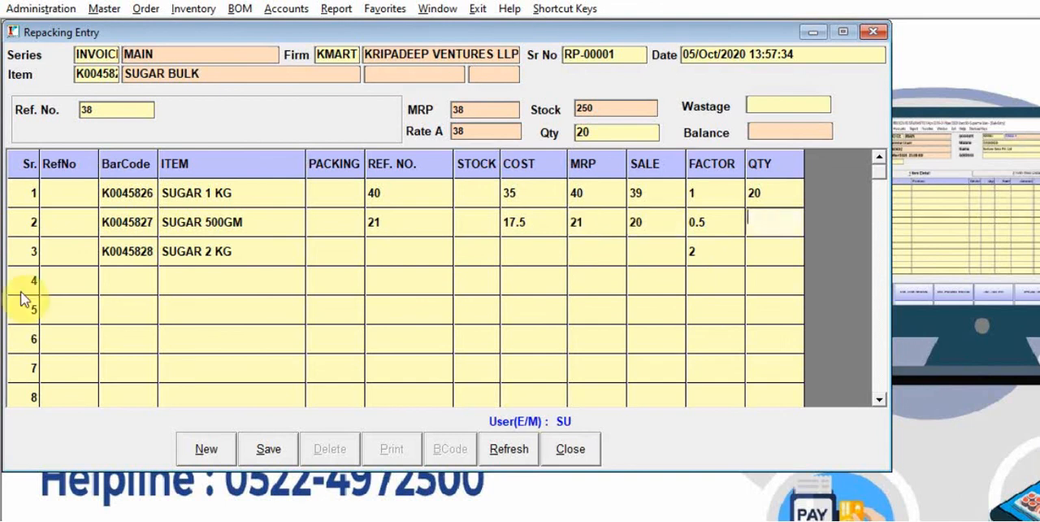
type("40")
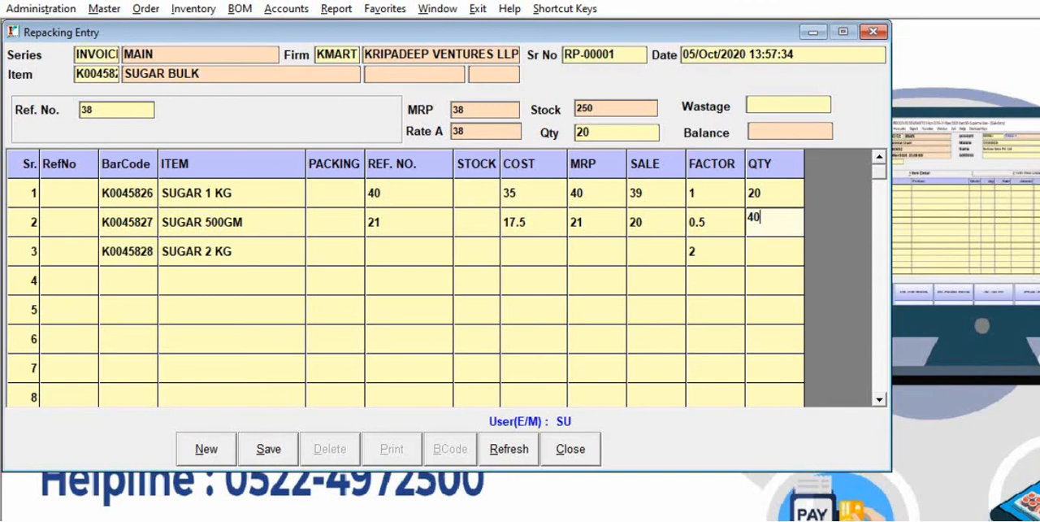
key("Return")
key("Return")
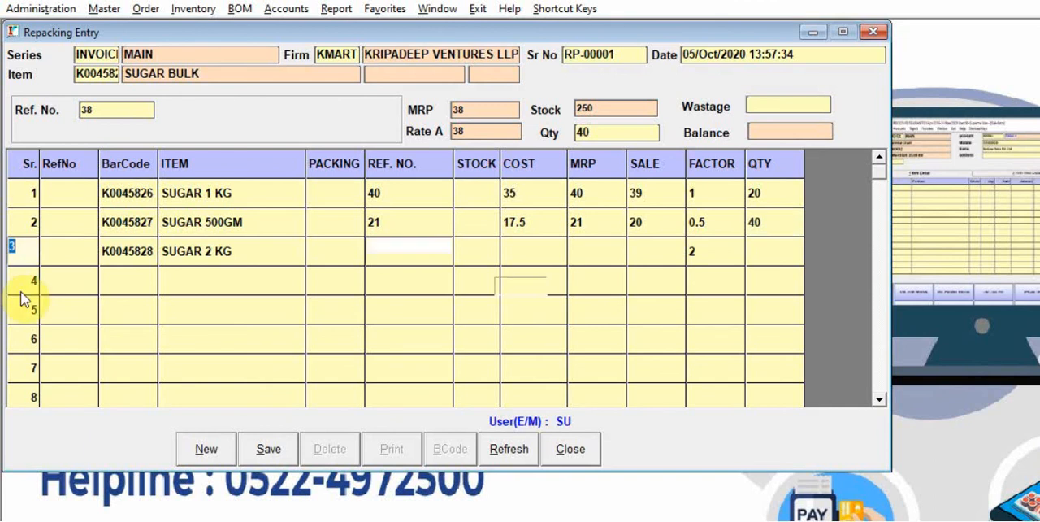
Fill in the SUGAR 2 KG row with Ref. No. 78, cost 70, MRP 78, sale rate 77 and quantity 10.
type("8")
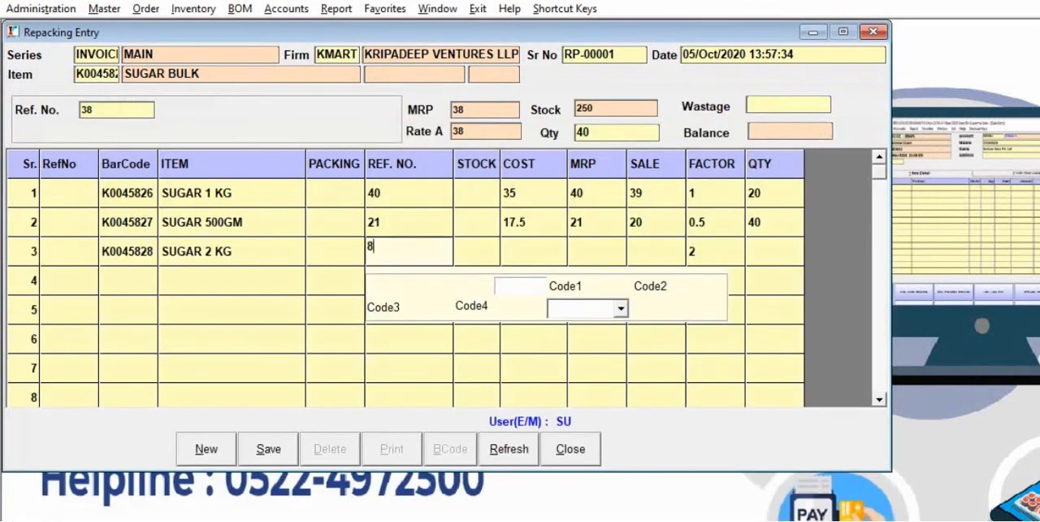
key("BackSpace")
type("78")
key("Return")
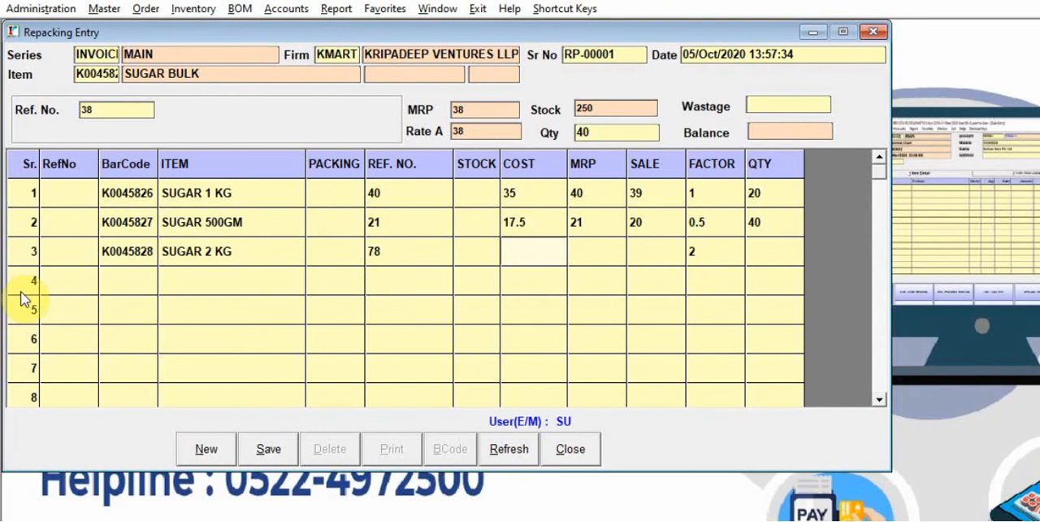
key("Return")
key("Return")
type("77")
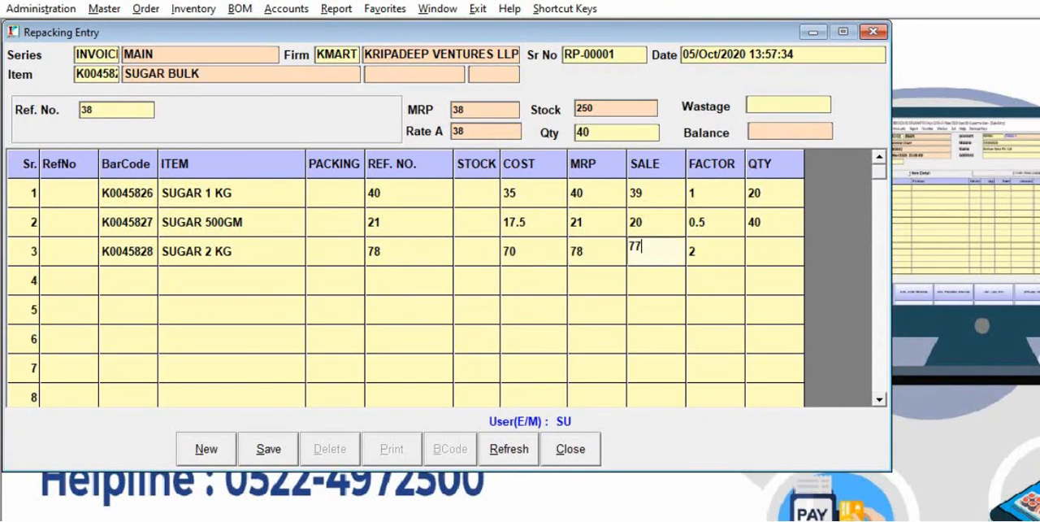
key("Return")
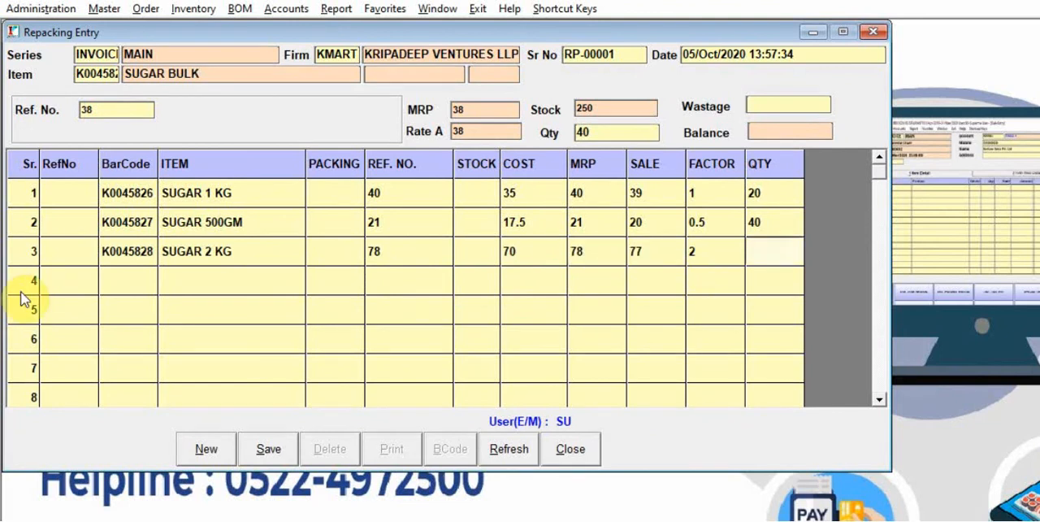
type("10")
key("Return")
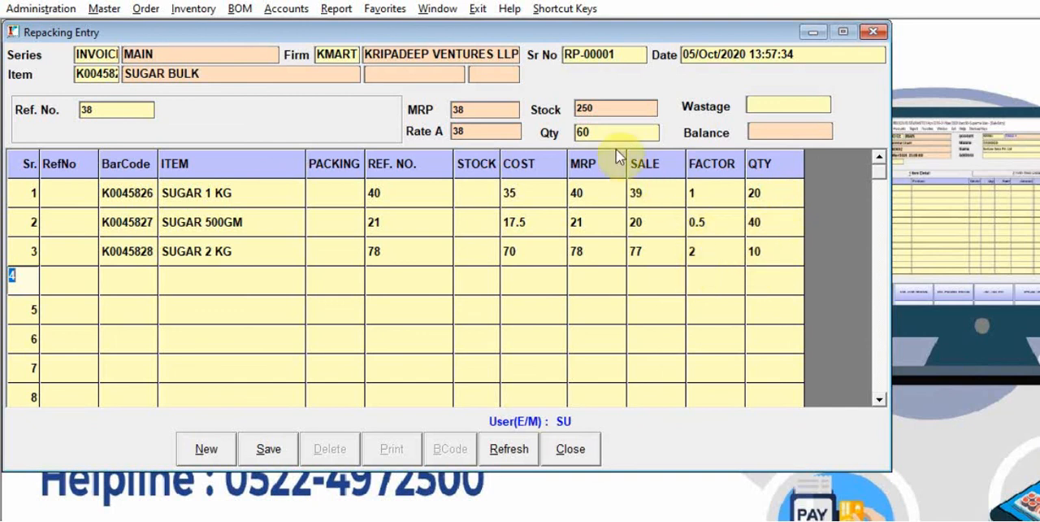
Save the repacking entry for SUGAR BULK and recall the saved entry by its serial number.
left_click(268, 449)
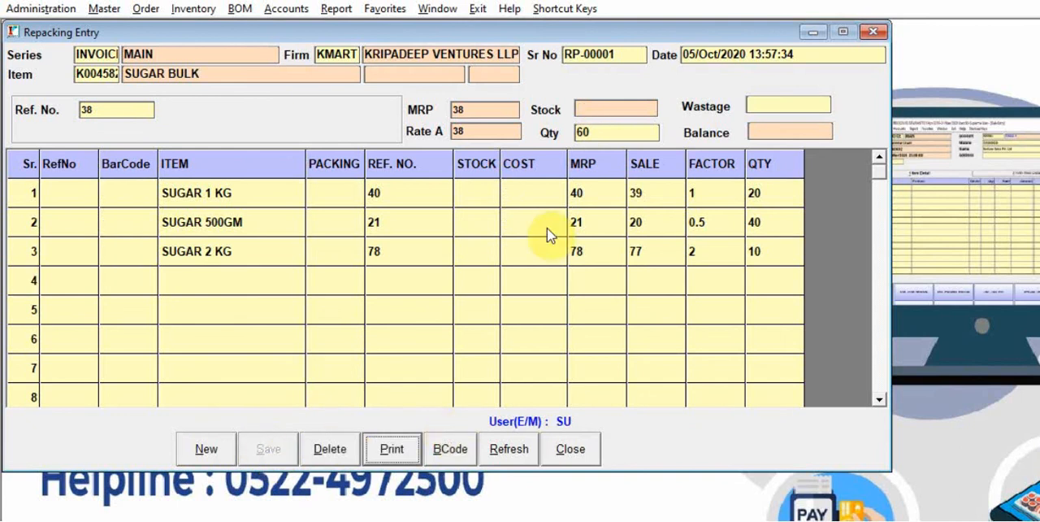
left_click(623, 57)
key("Return")
key("Return")
key("Return")
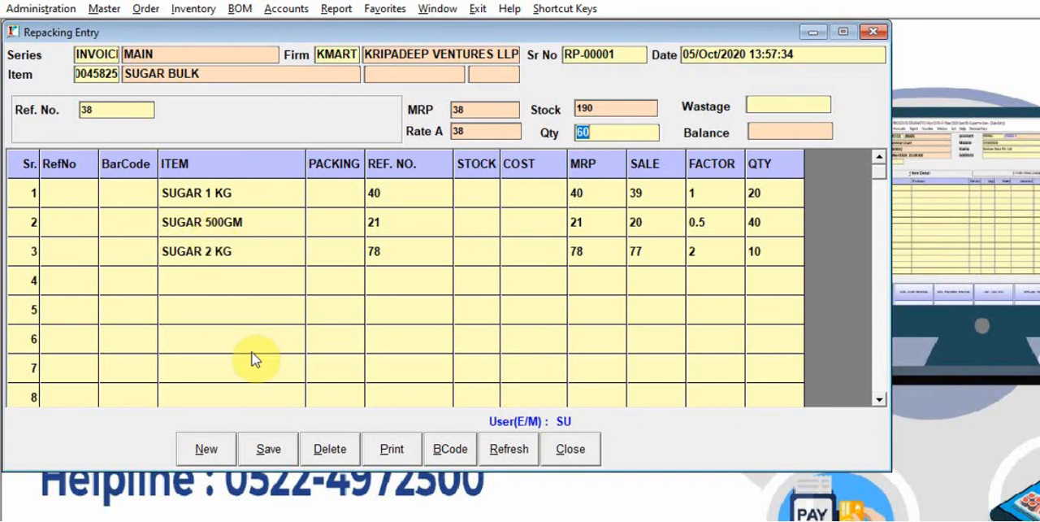
Search the item list for SUGAR to check the stock of the packed sizes and SUGAR BULK, and close the Repacking Entry.
key("Return")
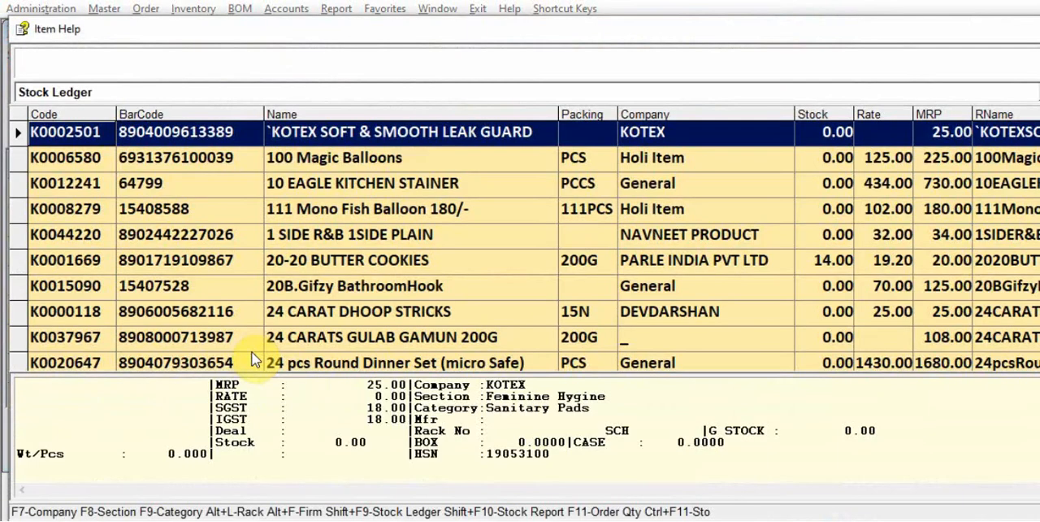
type("SUGAR")
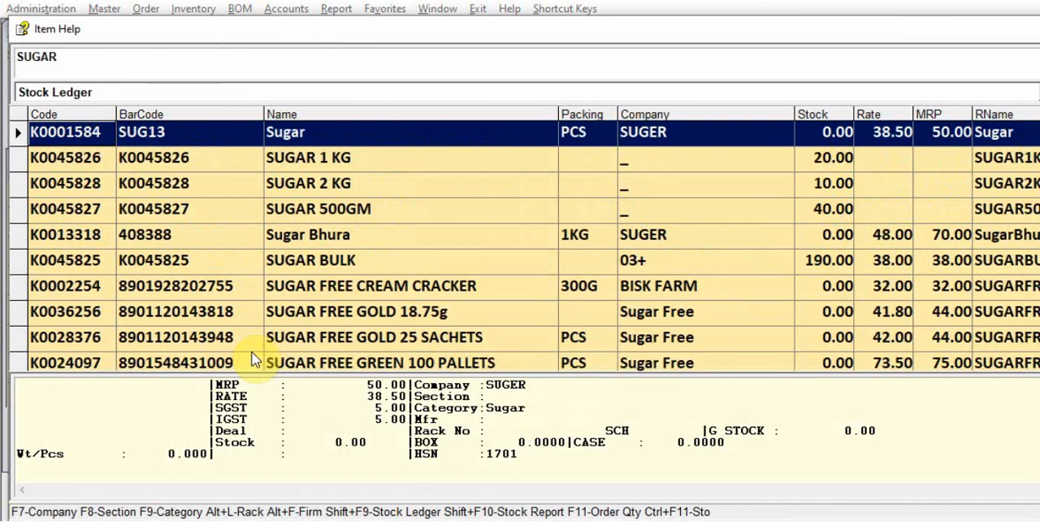
key("Down")
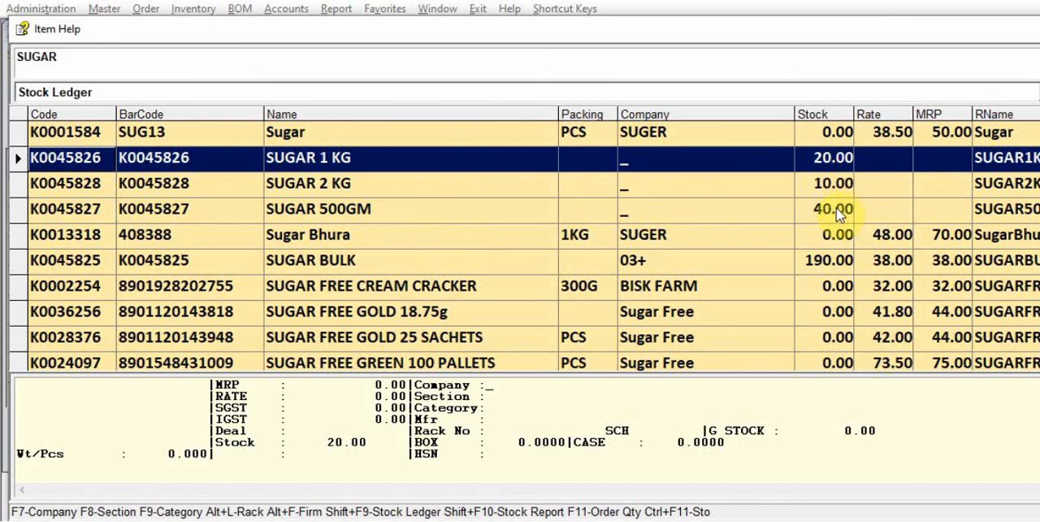
left_click(840, 265)
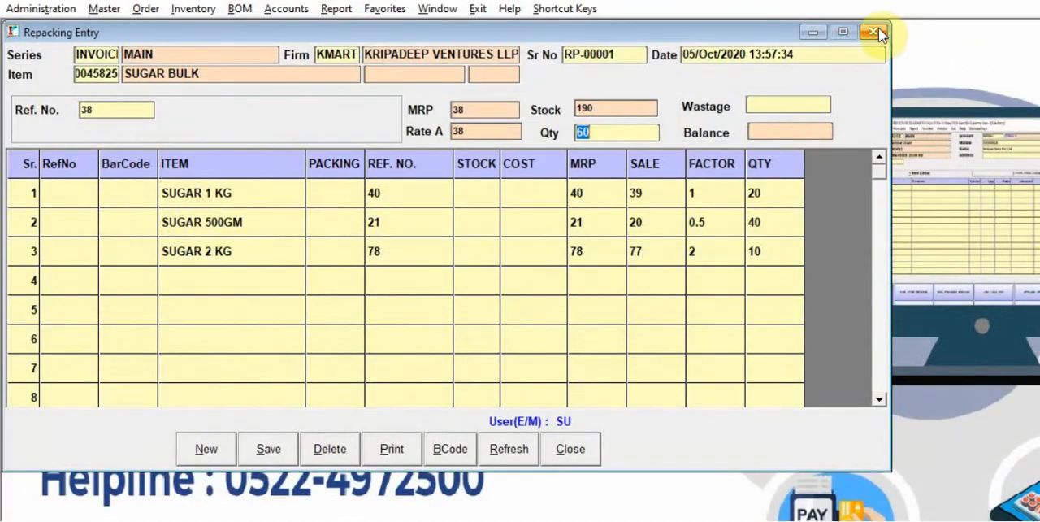
left_click(873, 33)
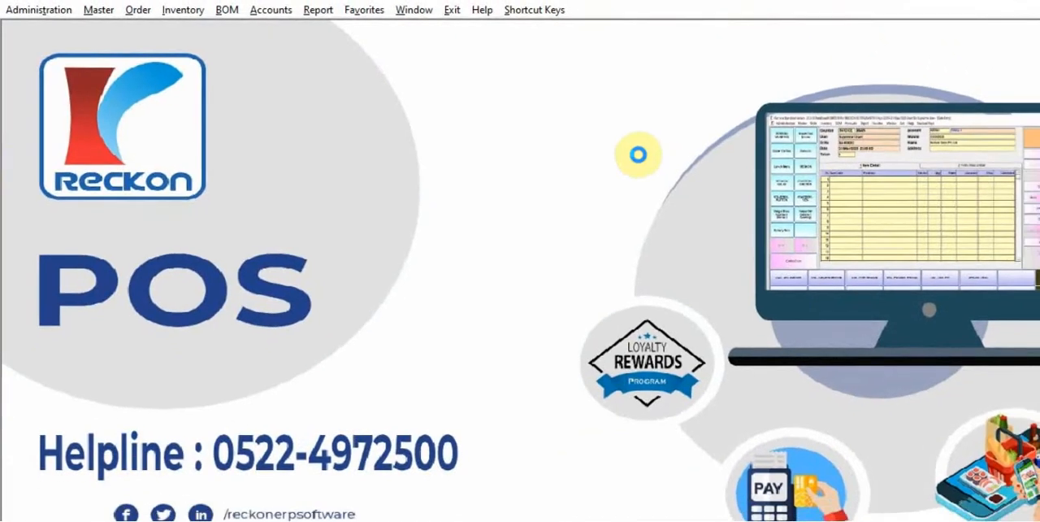